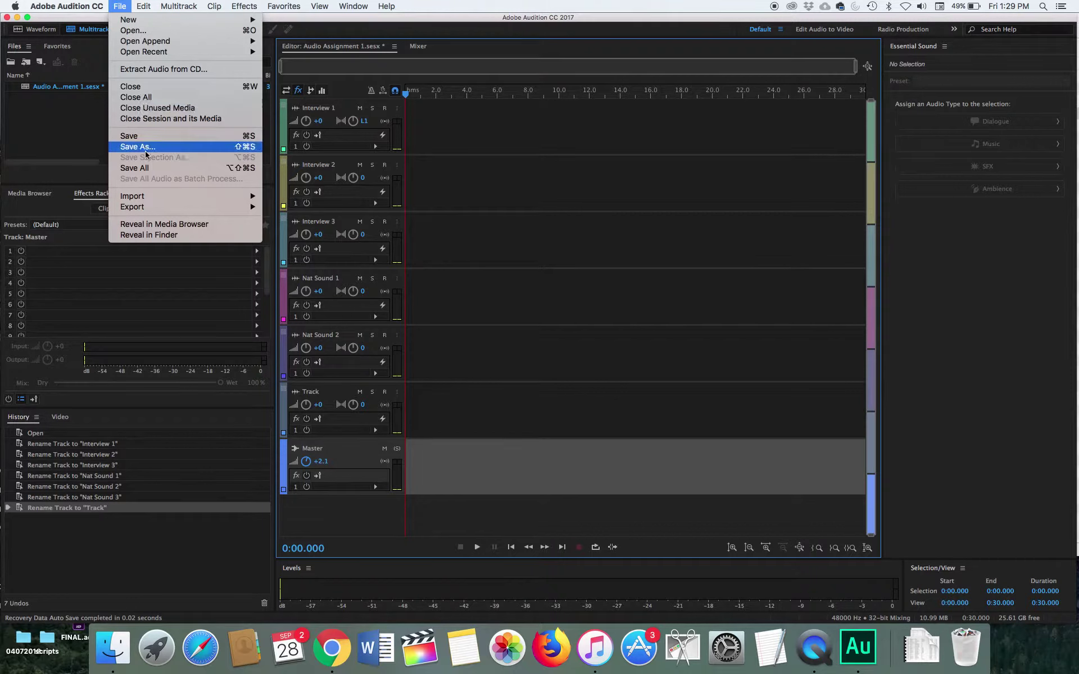
# - Import the interview recording 20180917 100406.m4a from the Desktop's Audio Assignment 1/Media/Interviews folder
pyautogui.click(318, 197)
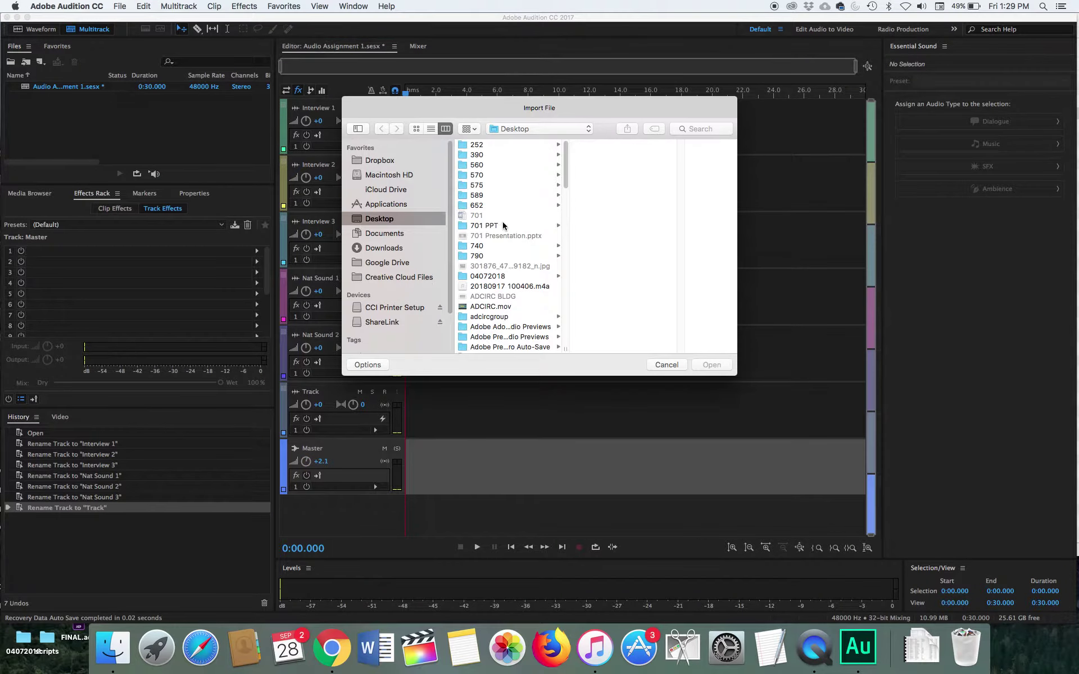
pyautogui.moveTo(566, 185); pyautogui.dragTo(557, 222)
pyautogui.click(523, 165)
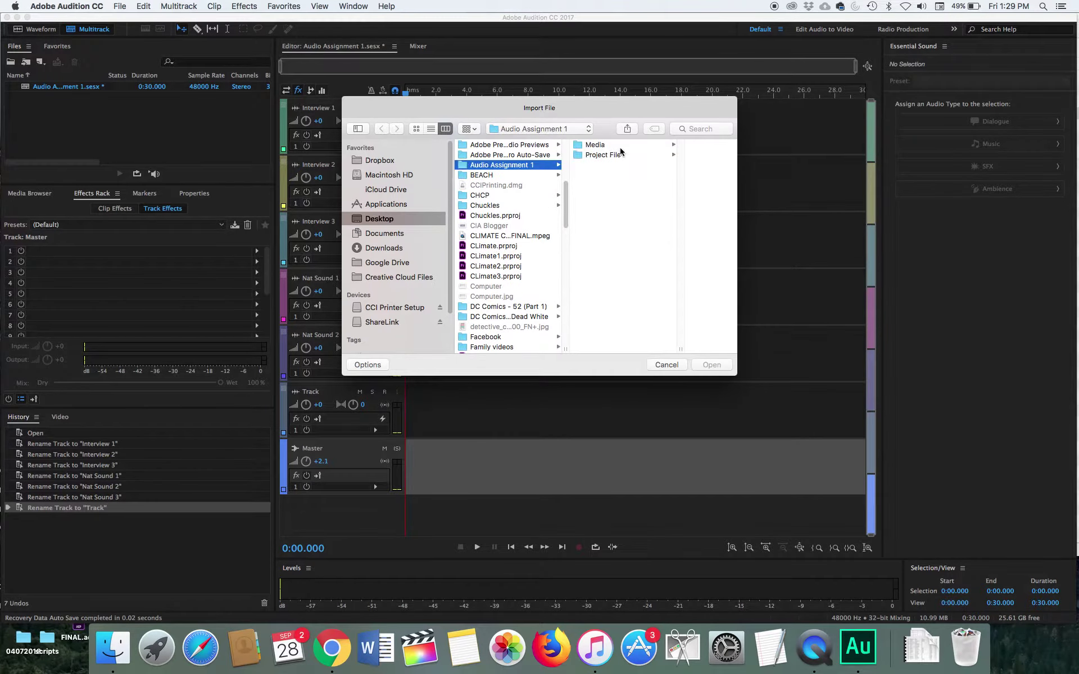
pyautogui.click(595, 145)
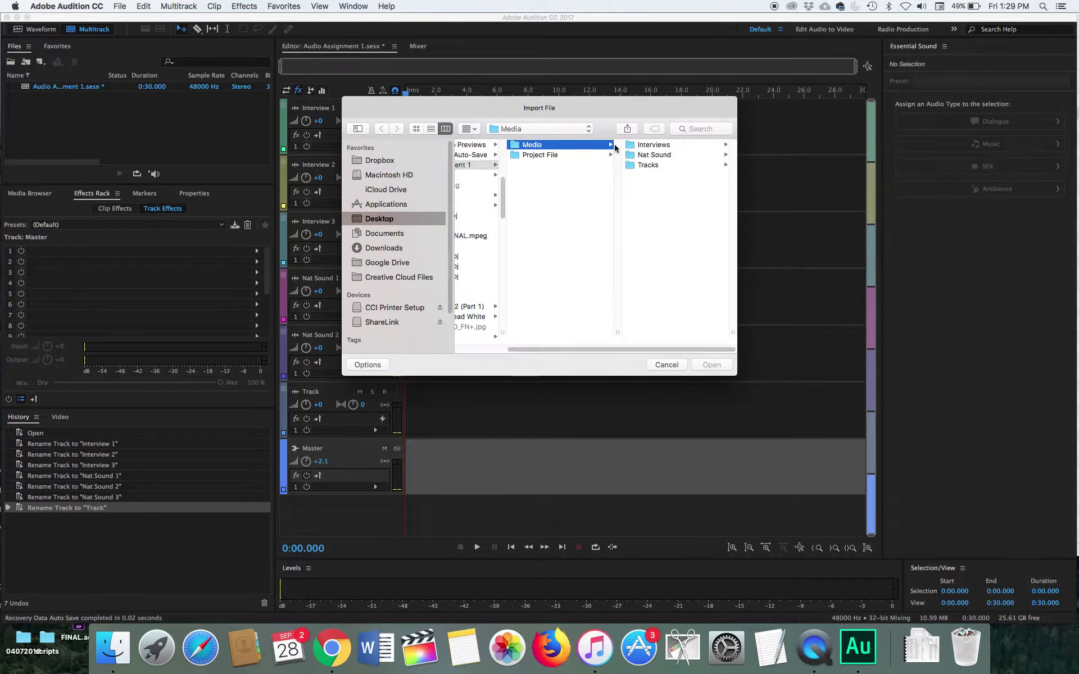
pyautogui.click(647, 145)
pyautogui.click(647, 144)
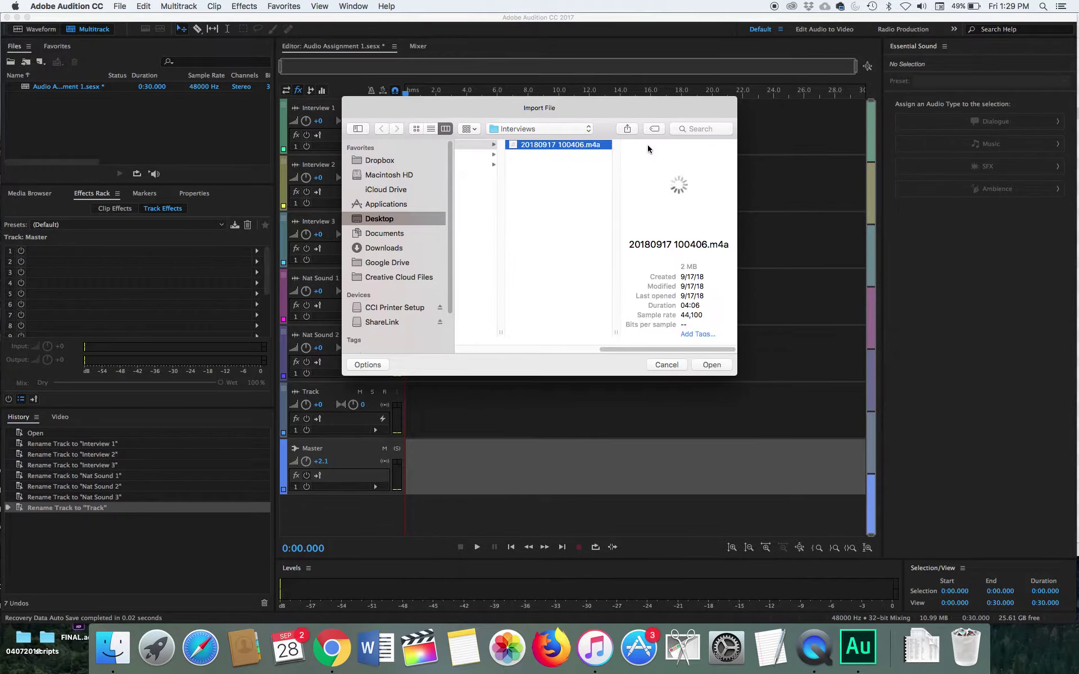
pyautogui.click(711, 366)
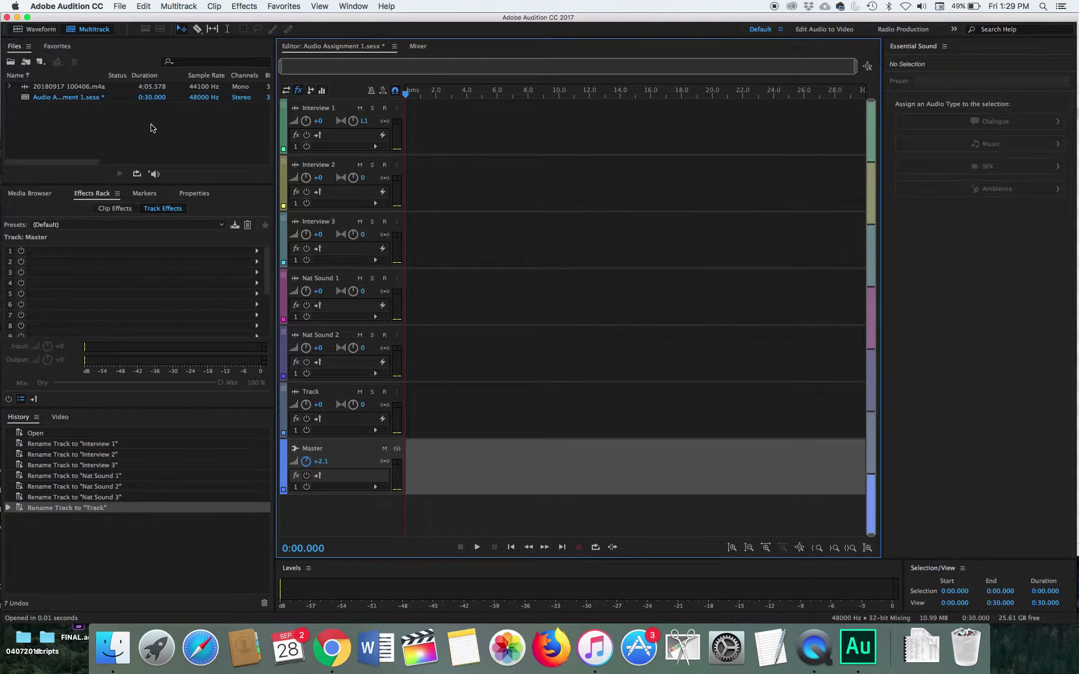
# - Place 20180917 100406.m4a at the start of the Interview 1 track, accepting a copy conformed to the session's sample rate
pyautogui.click(96, 90)
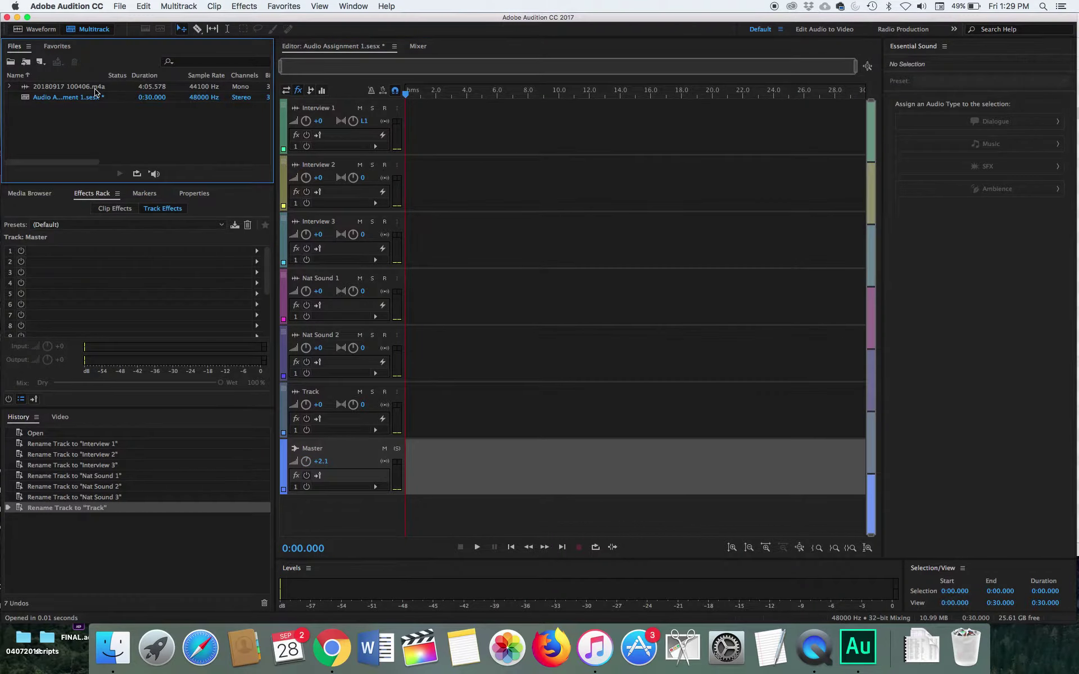
pyautogui.moveTo(95, 90); pyautogui.dragTo(400, 135)
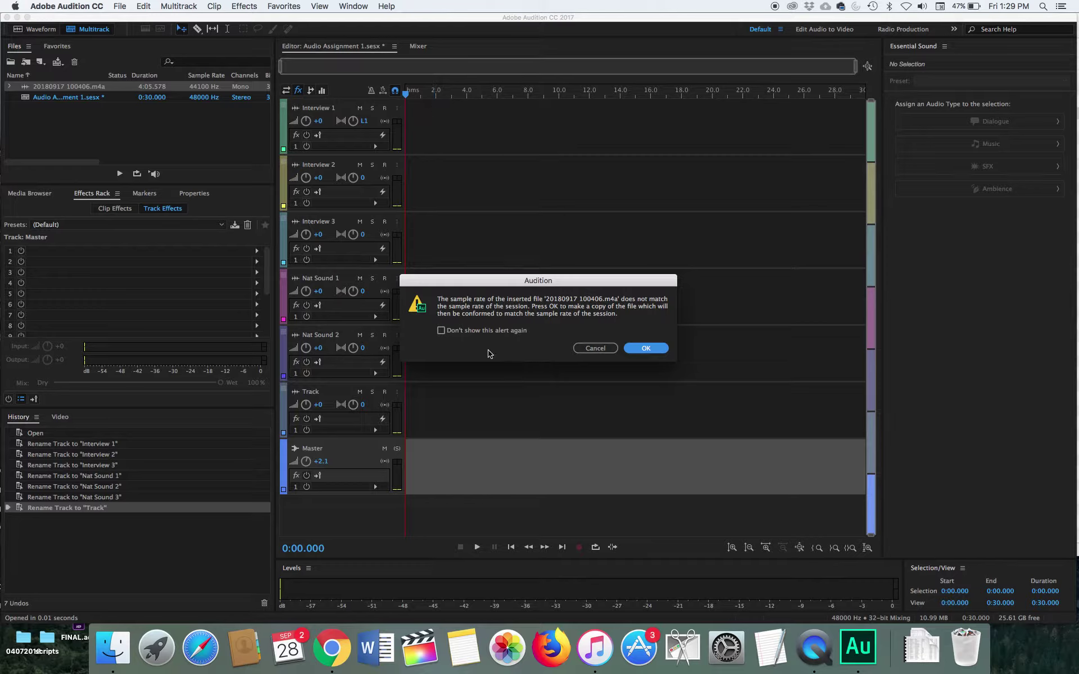
pyautogui.click(648, 350)
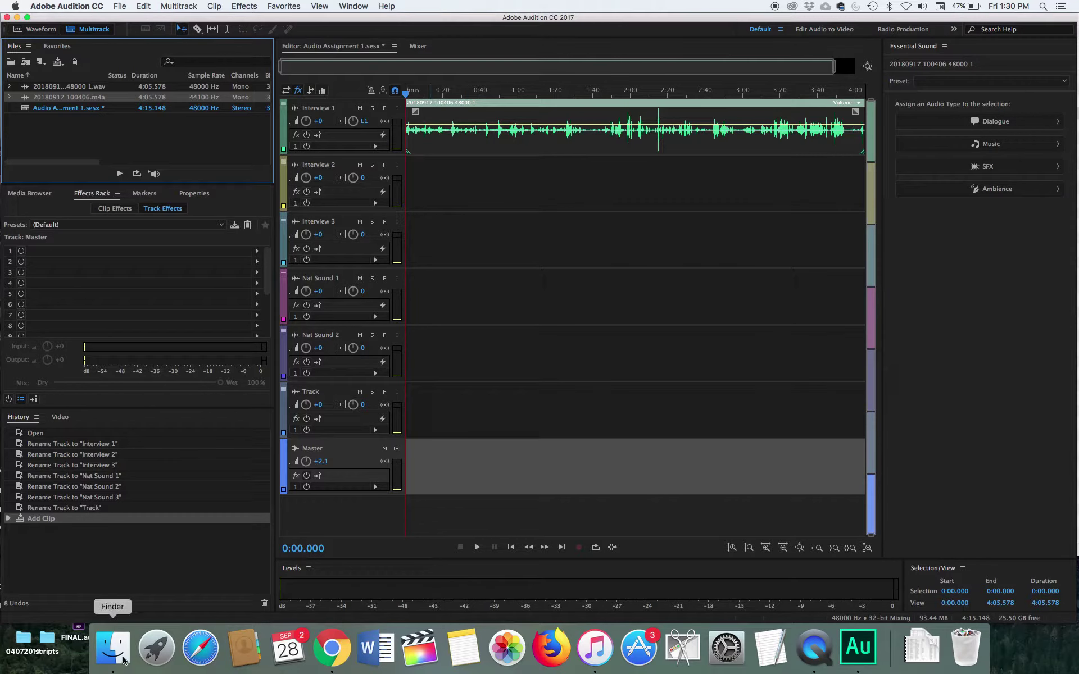
# - Switch to Finder and examine the folder structure of Audio Assignment 1, from Media and Project File down to the session folder
pyautogui.click(118, 658)
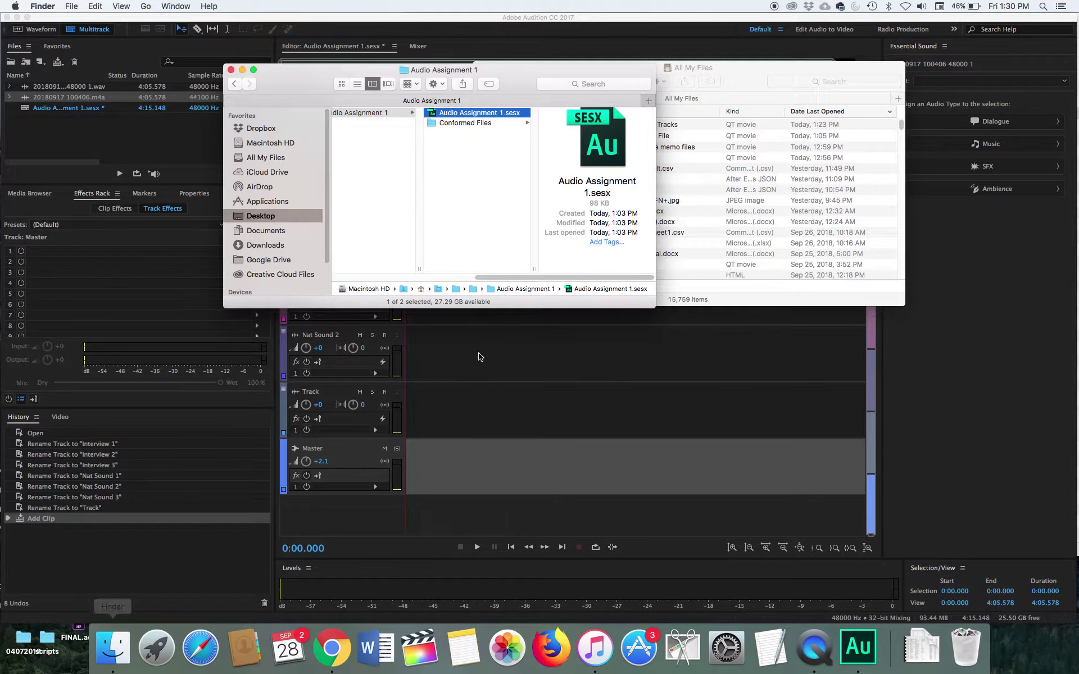
pyautogui.moveTo(530, 278); pyautogui.dragTo(494, 278)
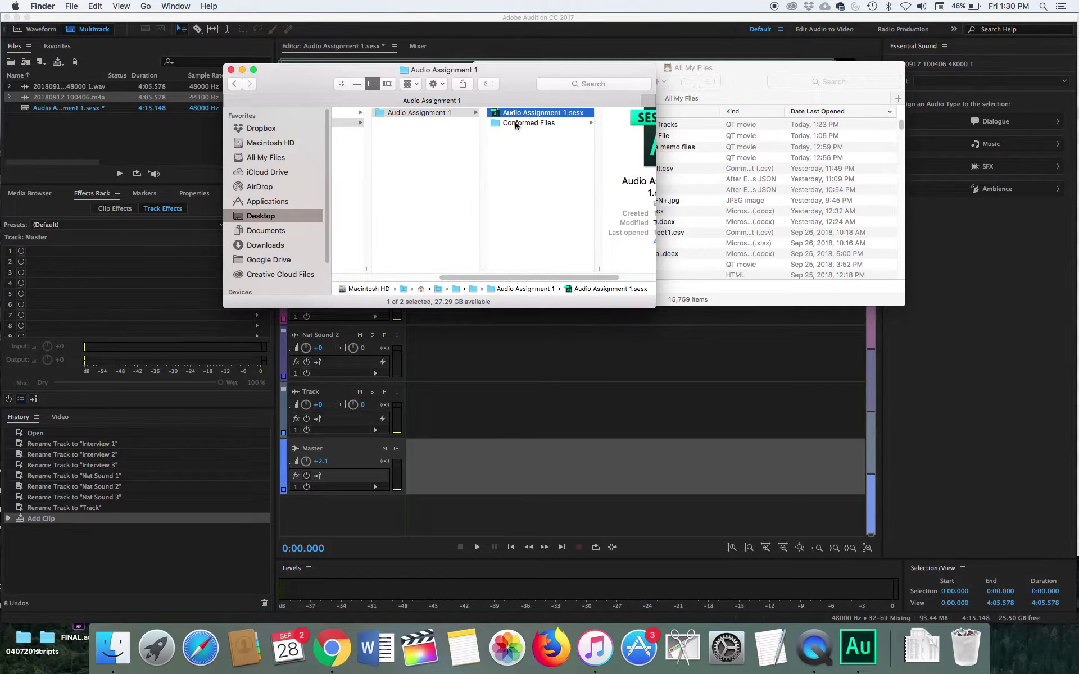
pyautogui.moveTo(517, 278); pyautogui.dragTo(415, 281)
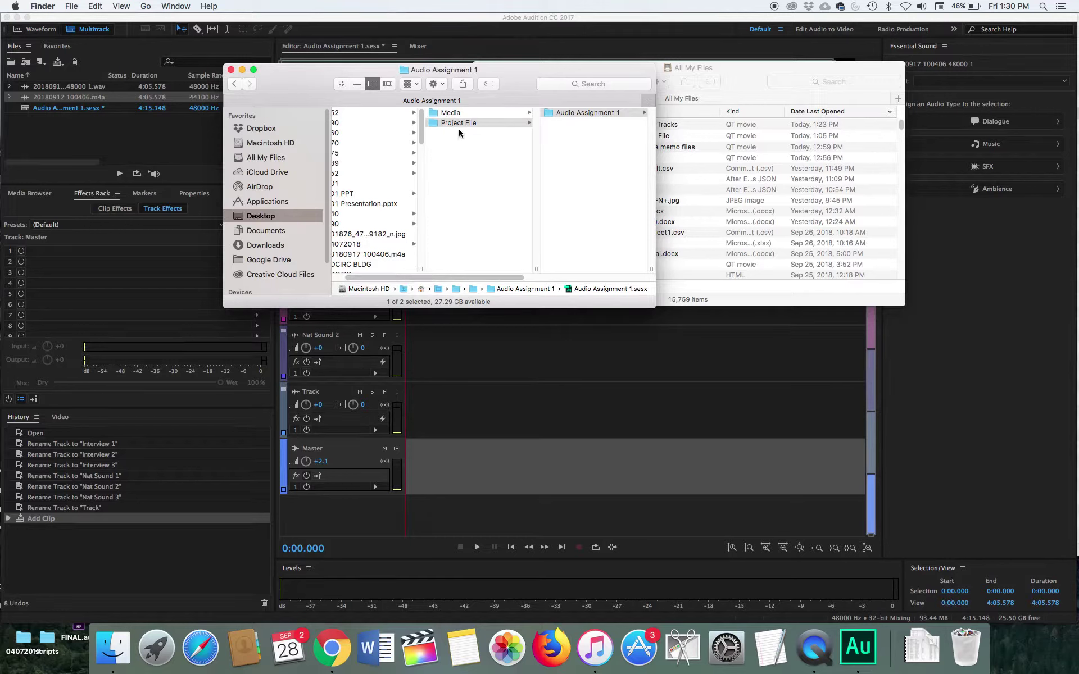
pyautogui.moveTo(506, 278); pyautogui.dragTo(460, 281)
pyautogui.moveTo(442, 143); pyautogui.dragTo(442, 159)
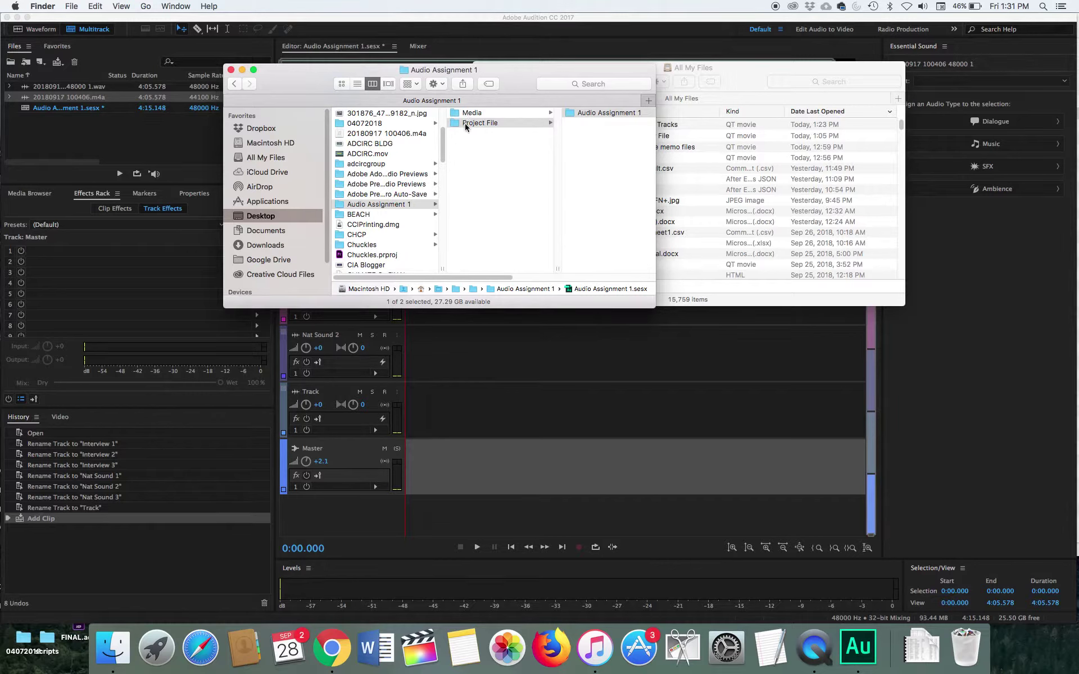
pyautogui.moveTo(503, 277); pyautogui.dragTo(566, 275)
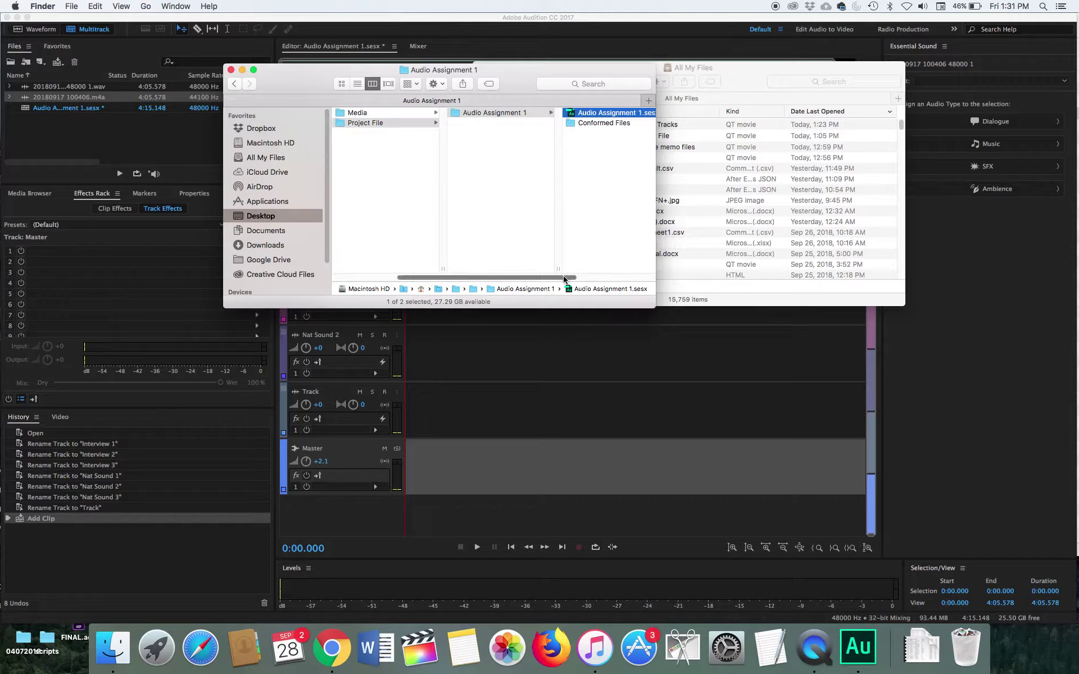
pyautogui.moveTo(564, 279); pyautogui.dragTo(585, 272)
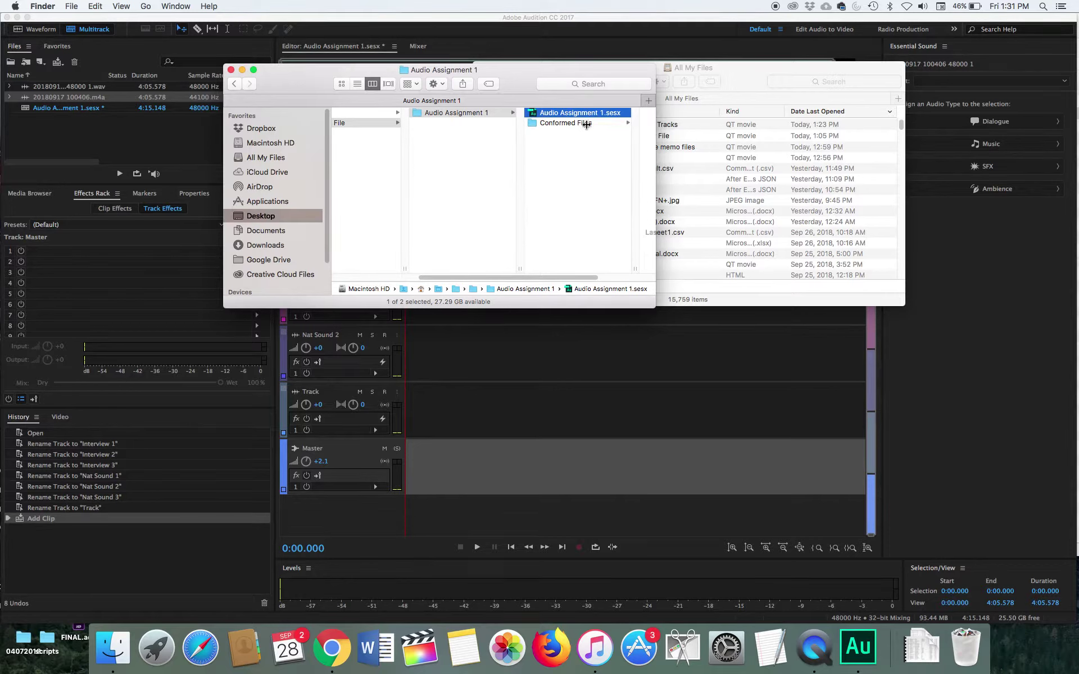
pyautogui.click(555, 123)
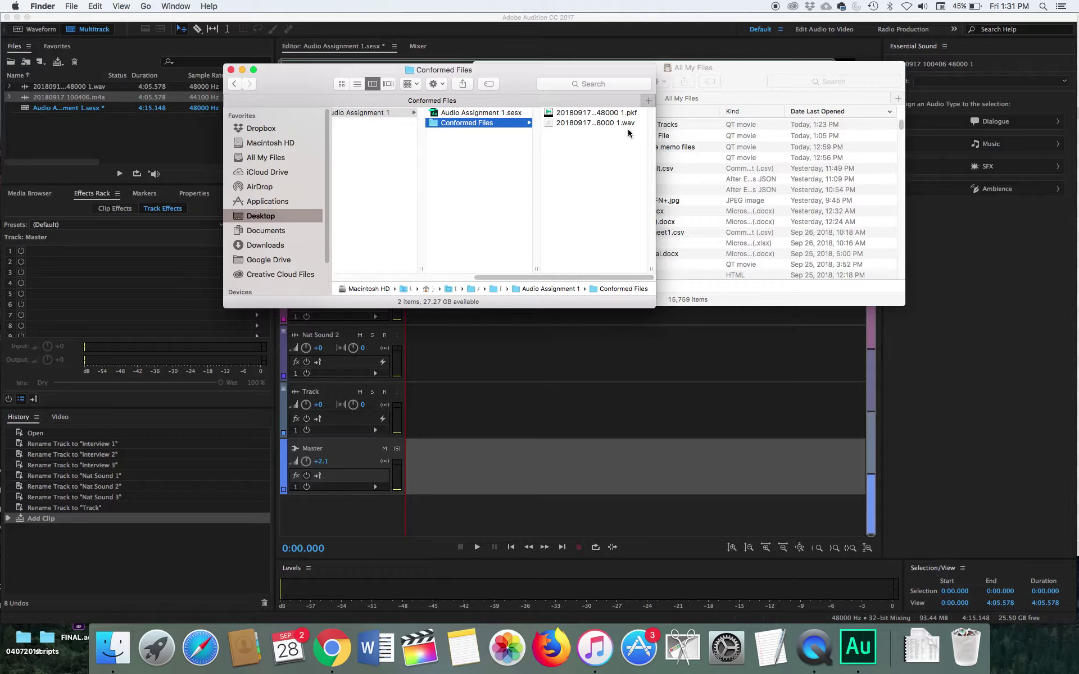
pyautogui.click(550, 125)
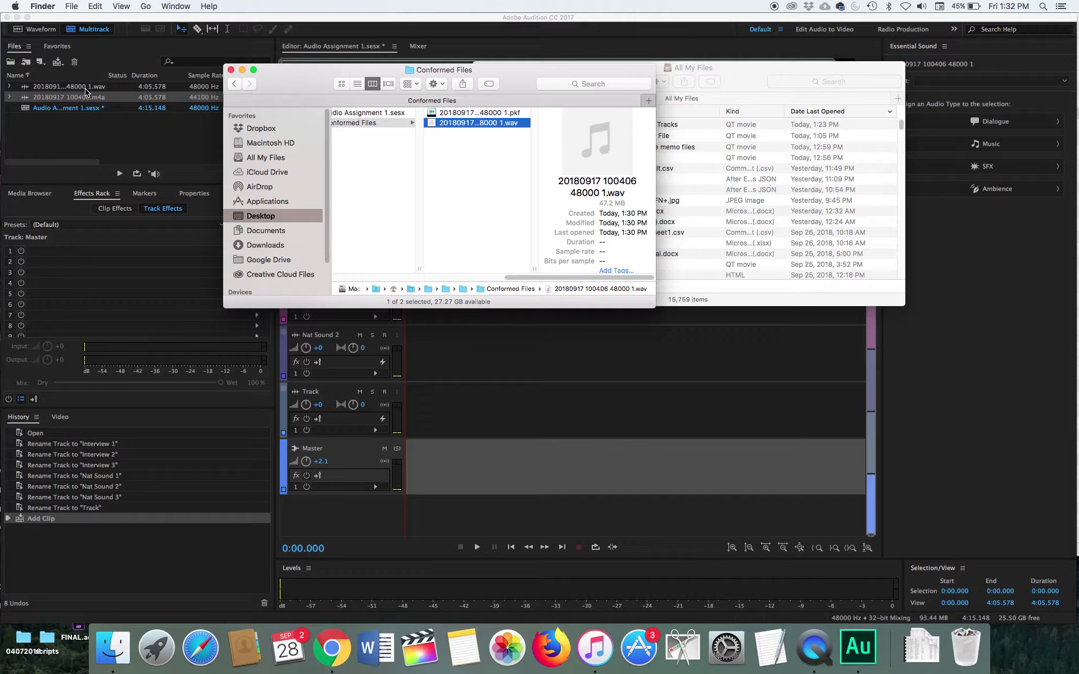
pyautogui.moveTo(508, 278); pyautogui.dragTo(486, 279)
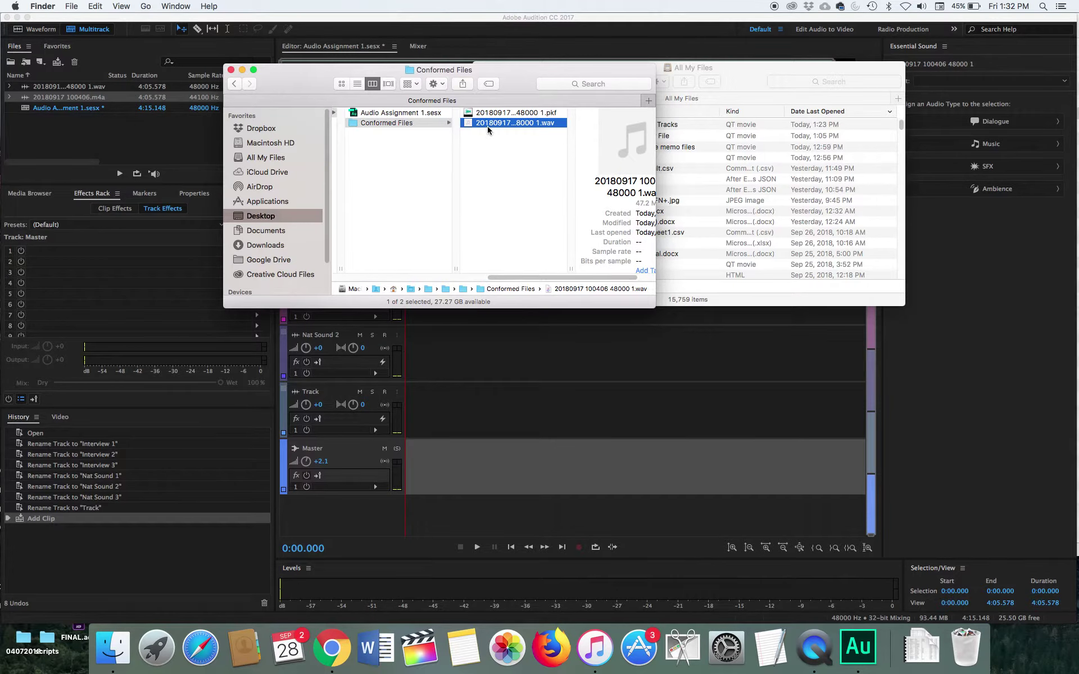
pyautogui.moveTo(531, 281); pyautogui.dragTo(490, 267)
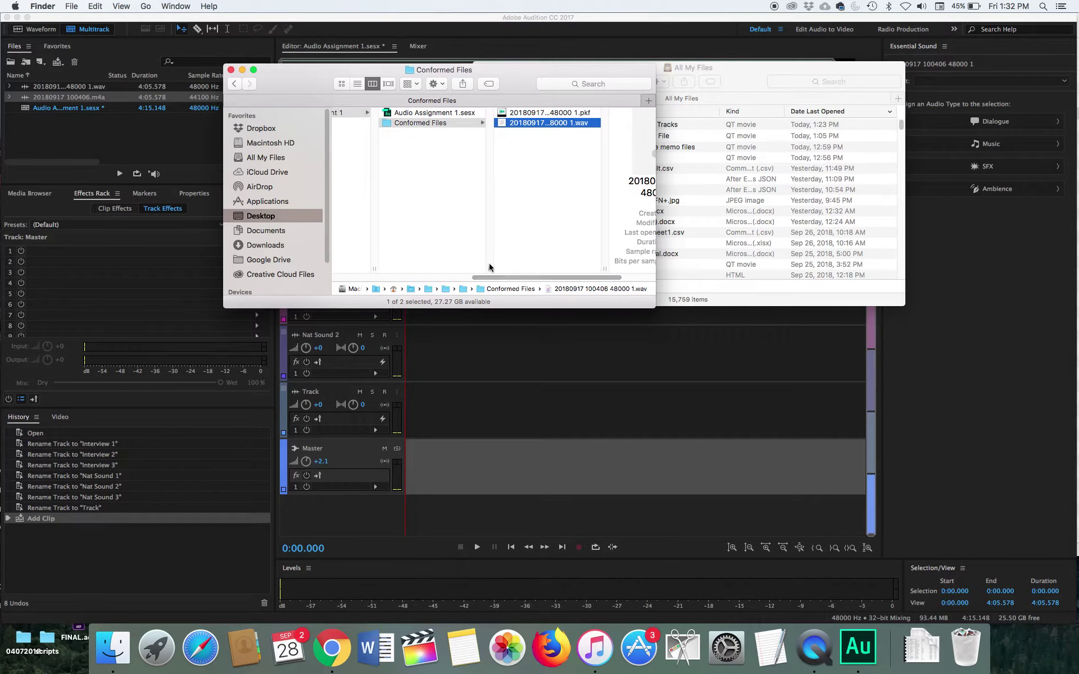
pyautogui.moveTo(528, 277); pyautogui.dragTo(488, 277)
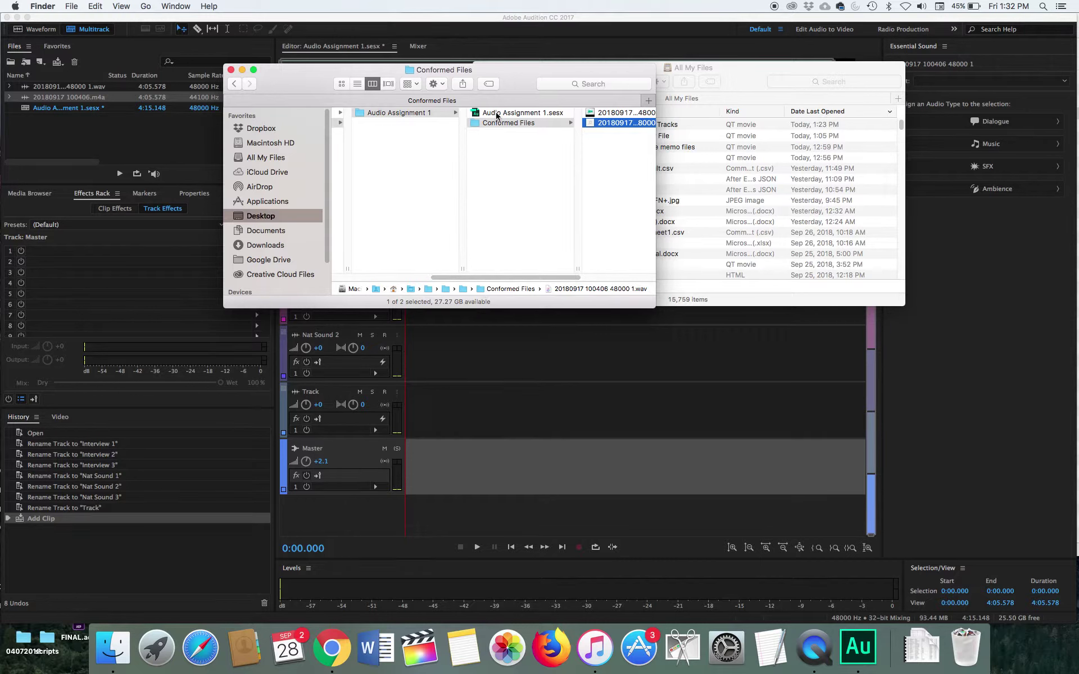
pyautogui.click(510, 360)
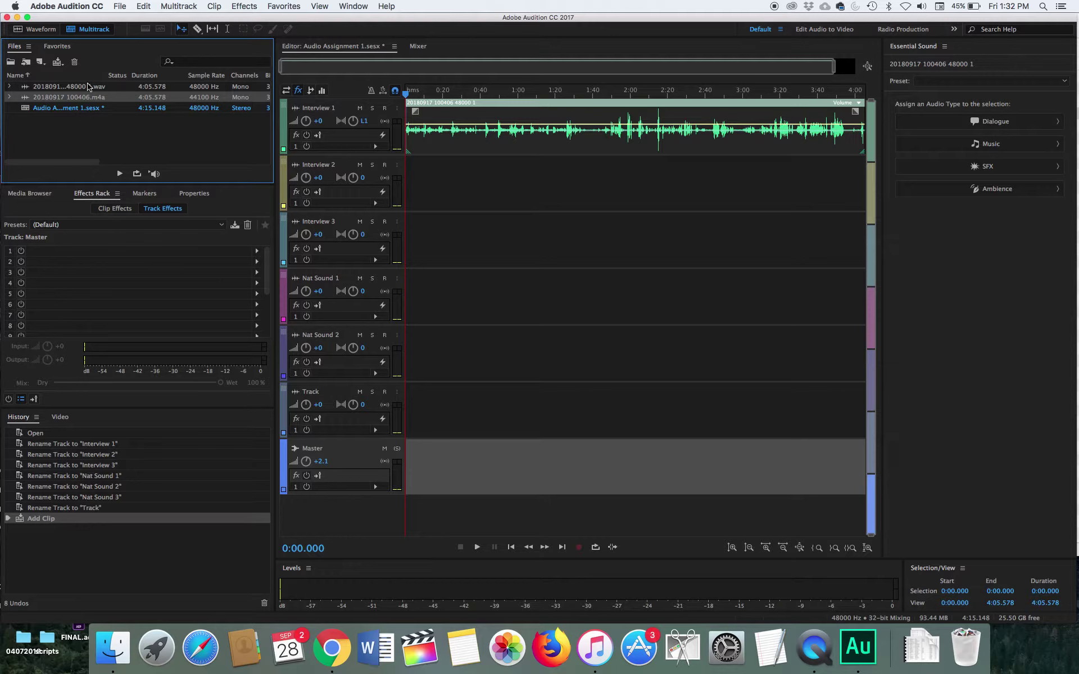
# - Import the m4a recording about bagels from the Audio Assignment 1/Media/Nat Sound folder
pyautogui.rightClick(90, 144)
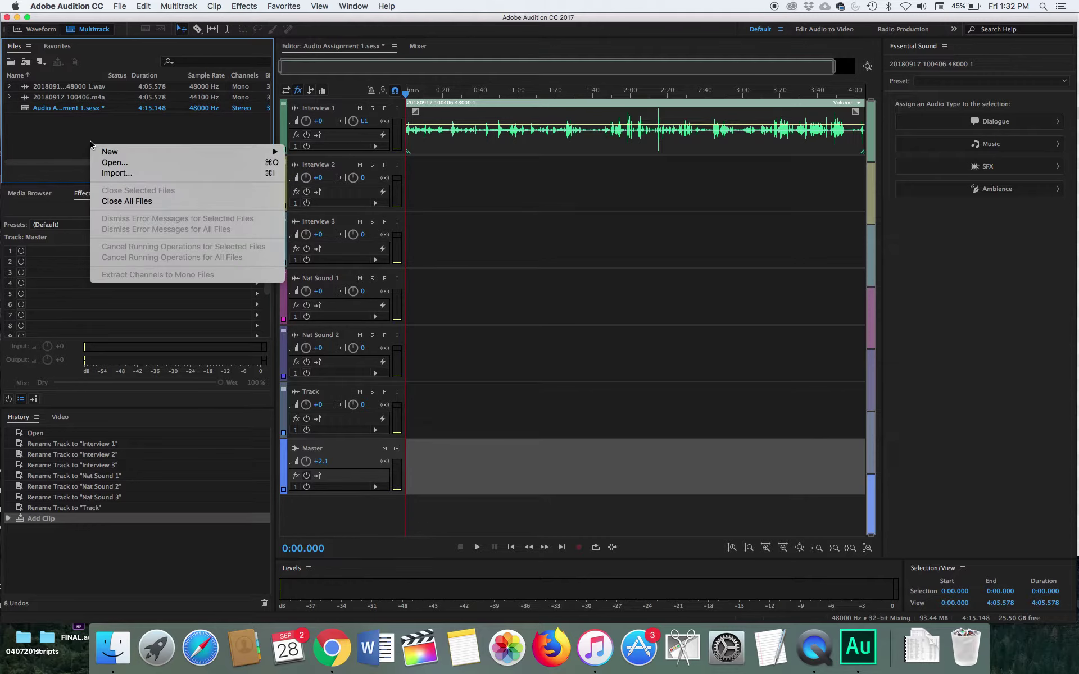
pyautogui.moveTo(94, 150)
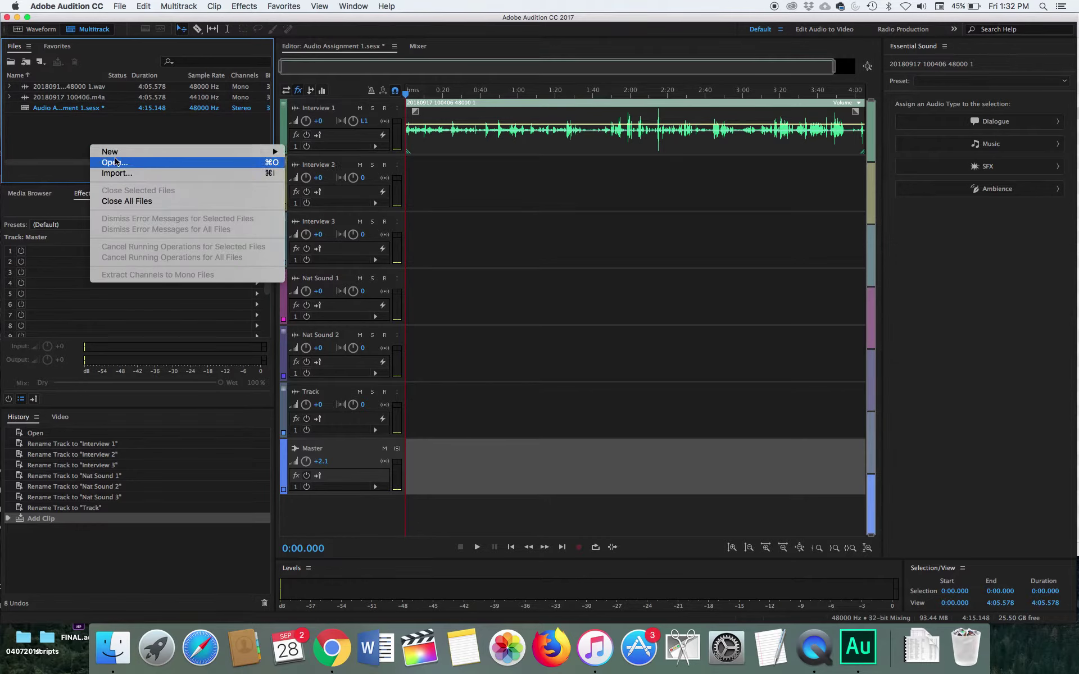
pyautogui.click(122, 174)
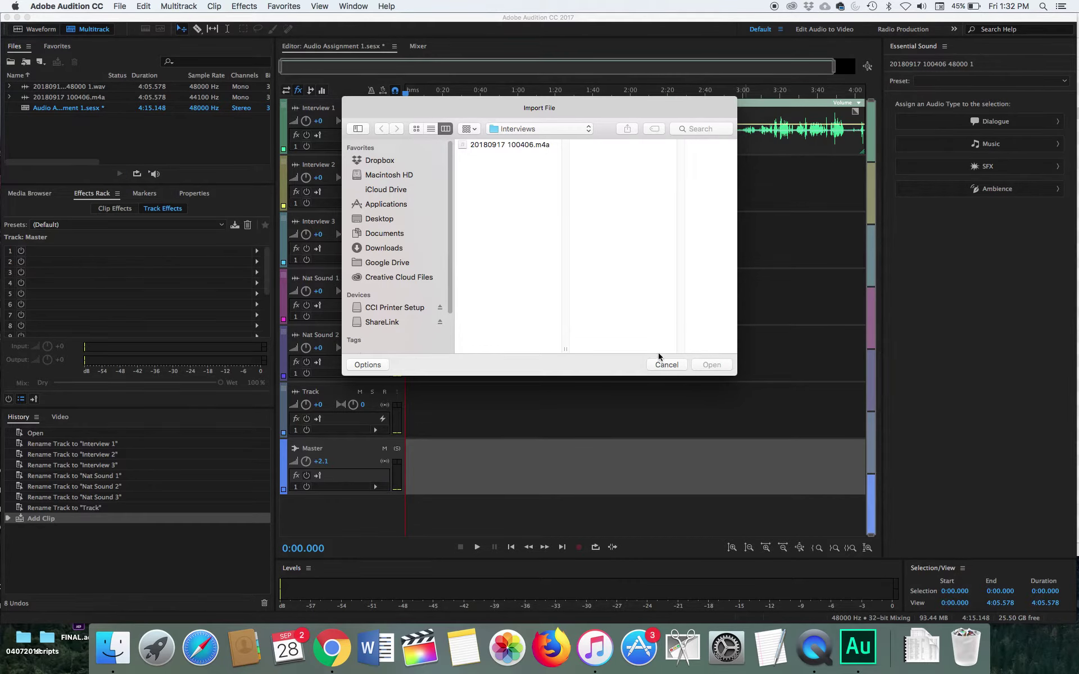
pyautogui.click(543, 128)
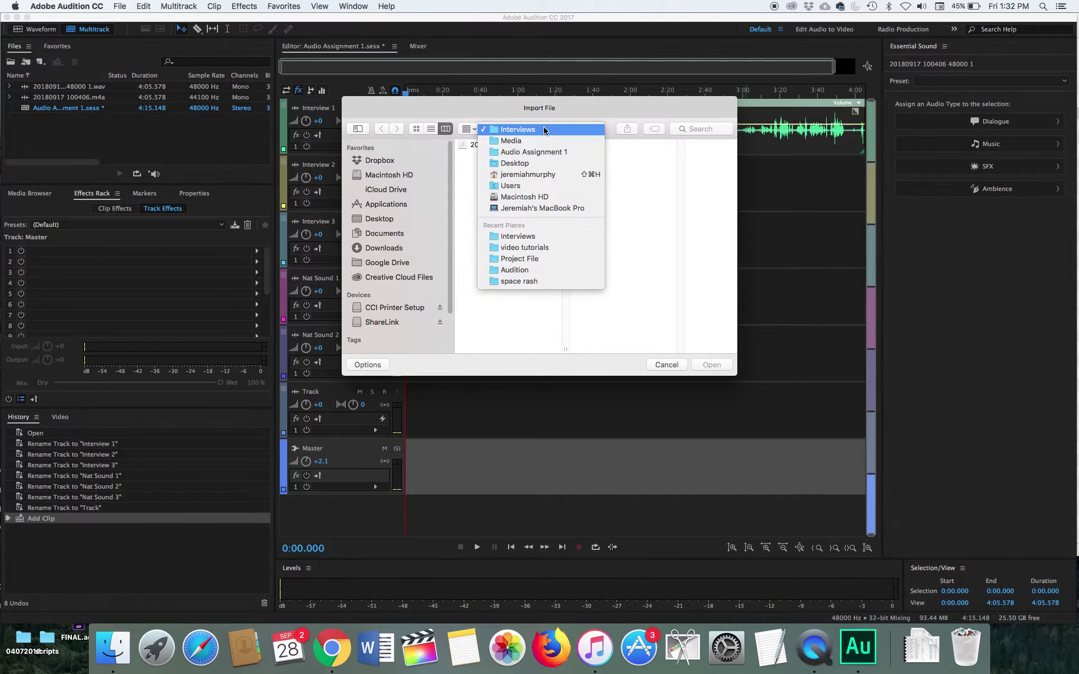
pyautogui.click(574, 142)
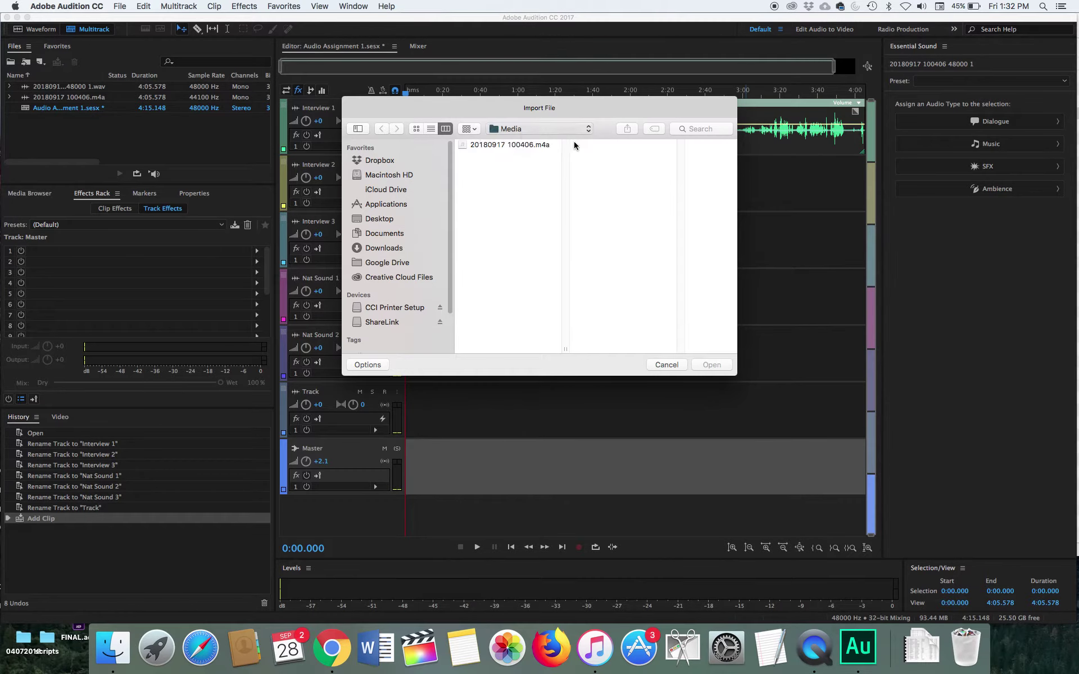
pyautogui.click(642, 148)
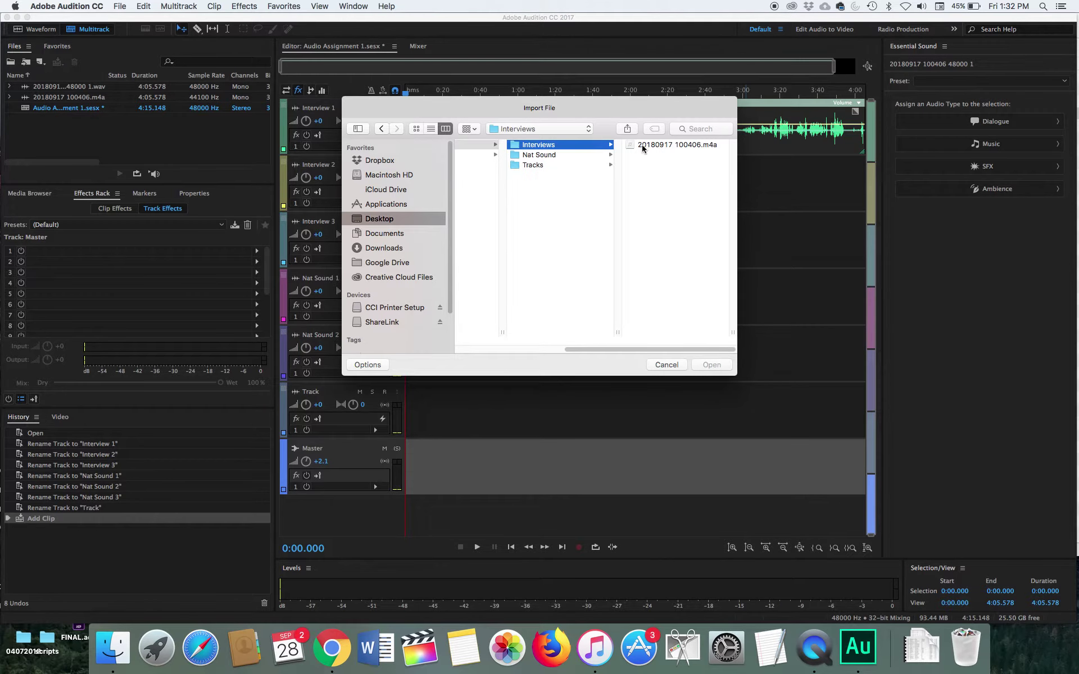
pyautogui.click(578, 153)
pyautogui.click(651, 155)
pyautogui.moveTo(556, 155); pyautogui.dragTo(535, 240)
pyautogui.click(559, 156)
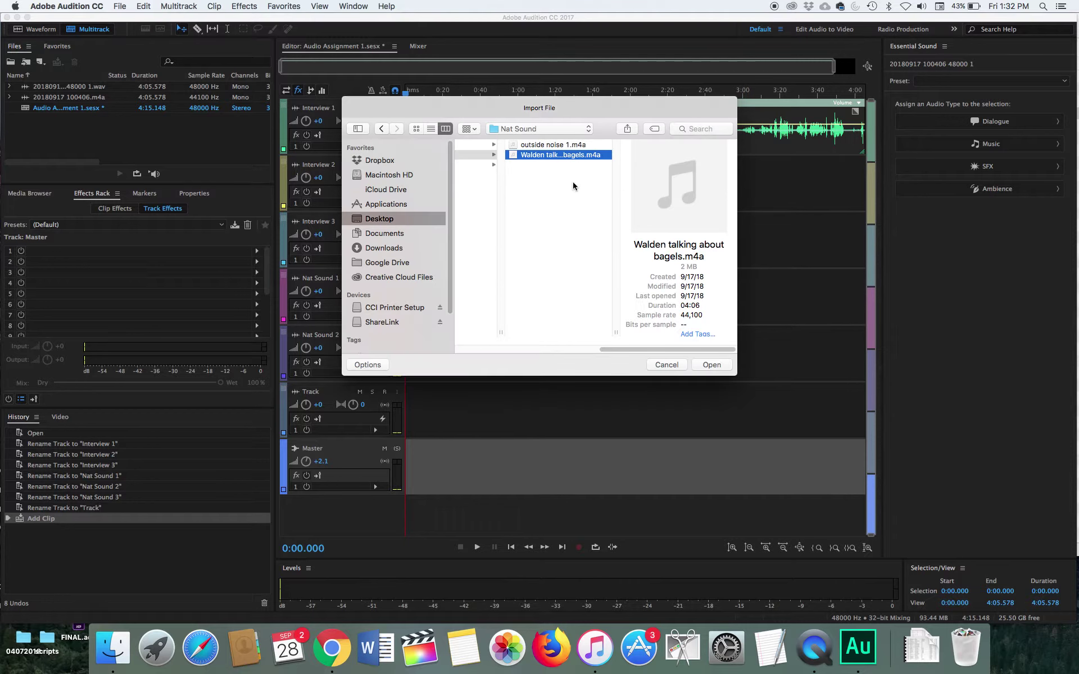
pyautogui.click(710, 365)
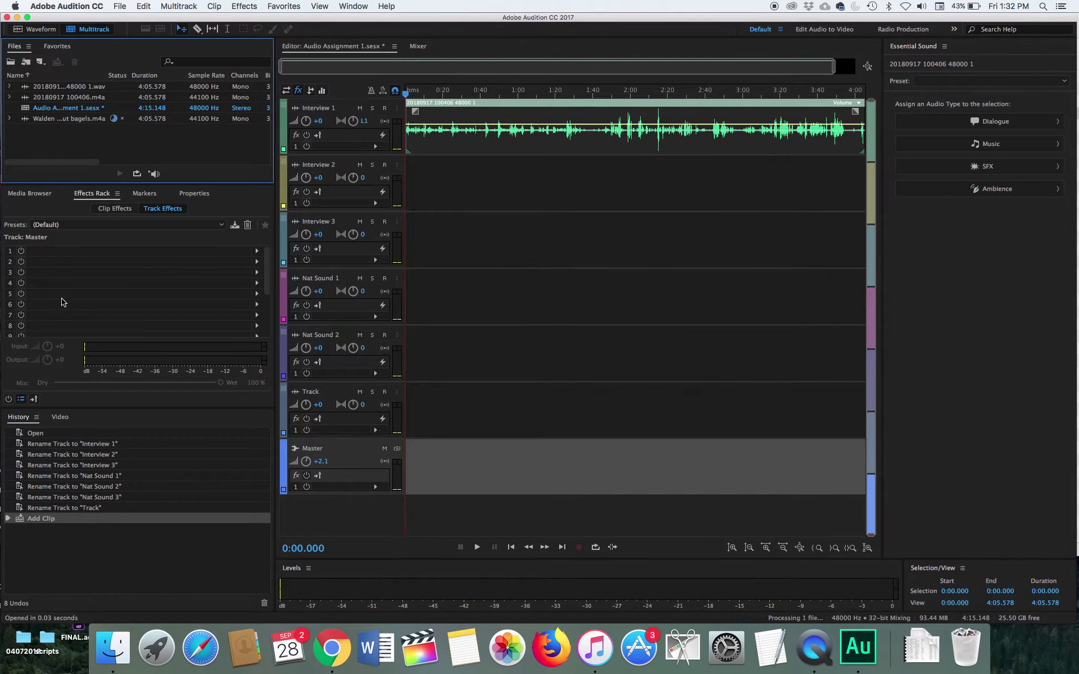
# - Place the bagels recording at the start of the Nat Sound 1 track, accepting a copy conformed to the session's sample rate
pyautogui.moveTo(49, 119); pyautogui.dragTo(408, 300)
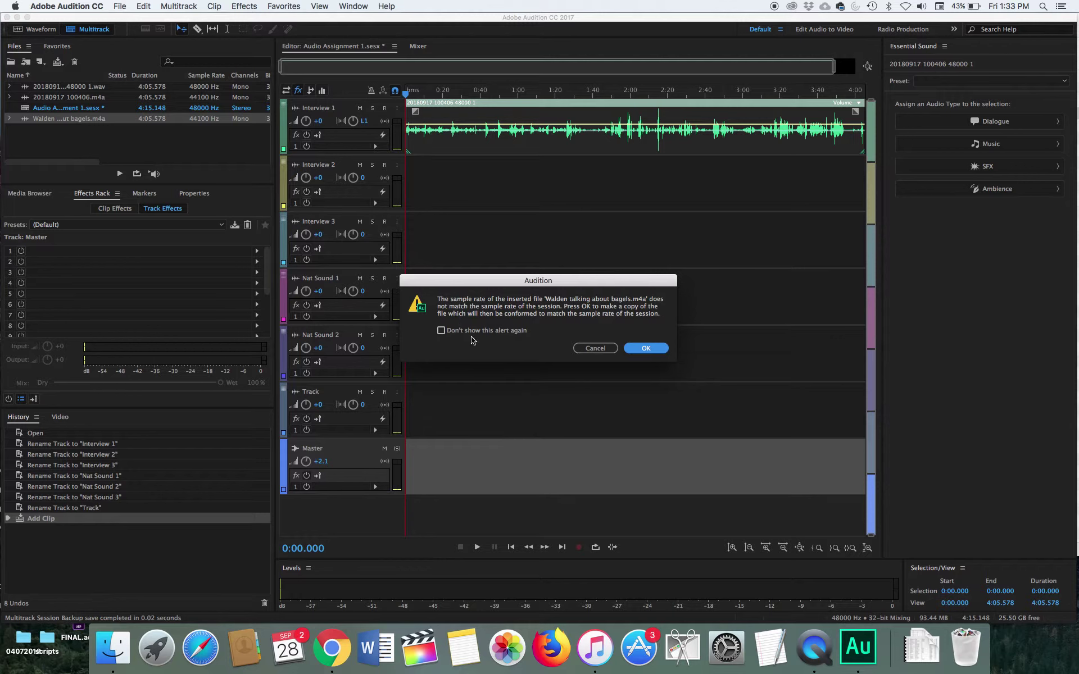
pyautogui.click(646, 348)
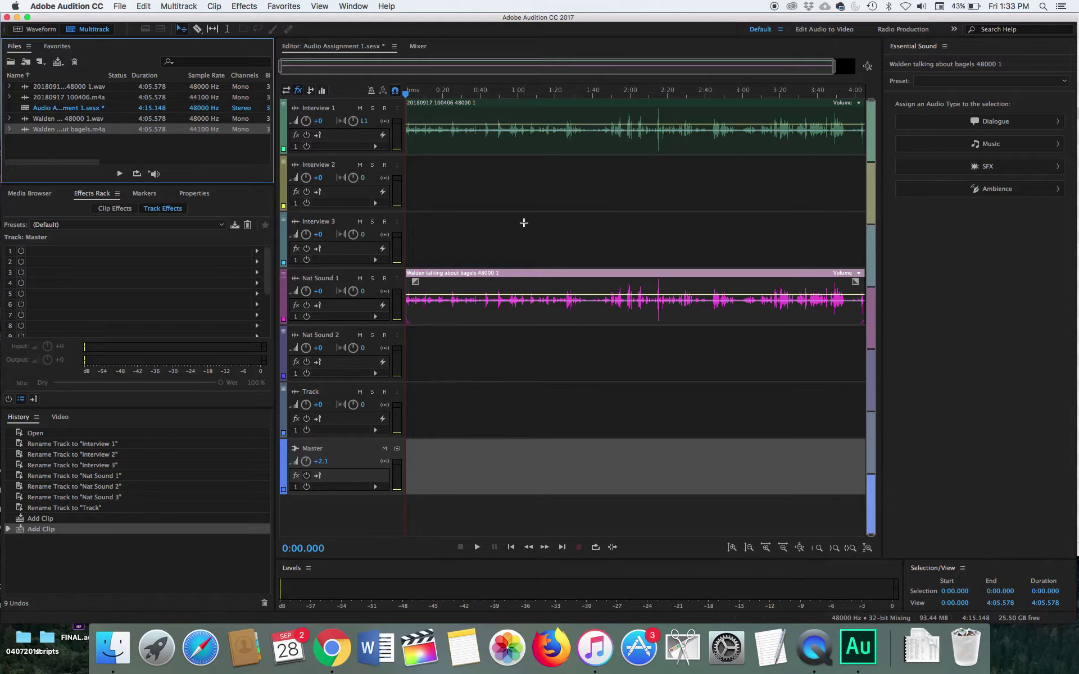
# - Switch to Finder, close the All My Files window and move the Conformed Files window over the track area
pyautogui.click(120, 648)
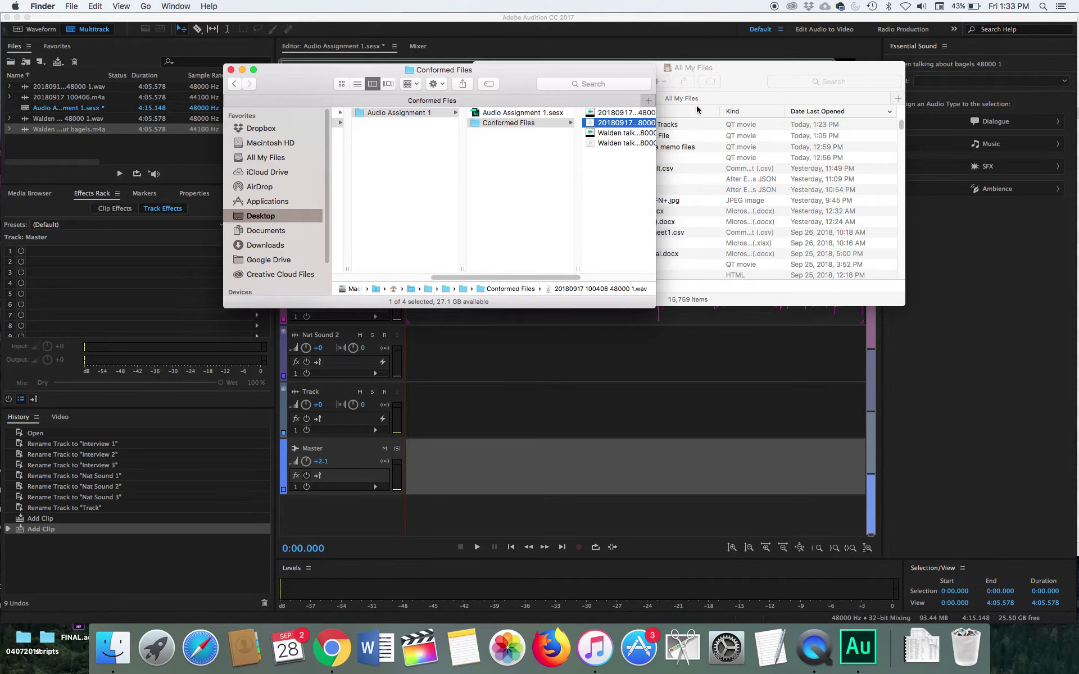
pyautogui.click(756, 72)
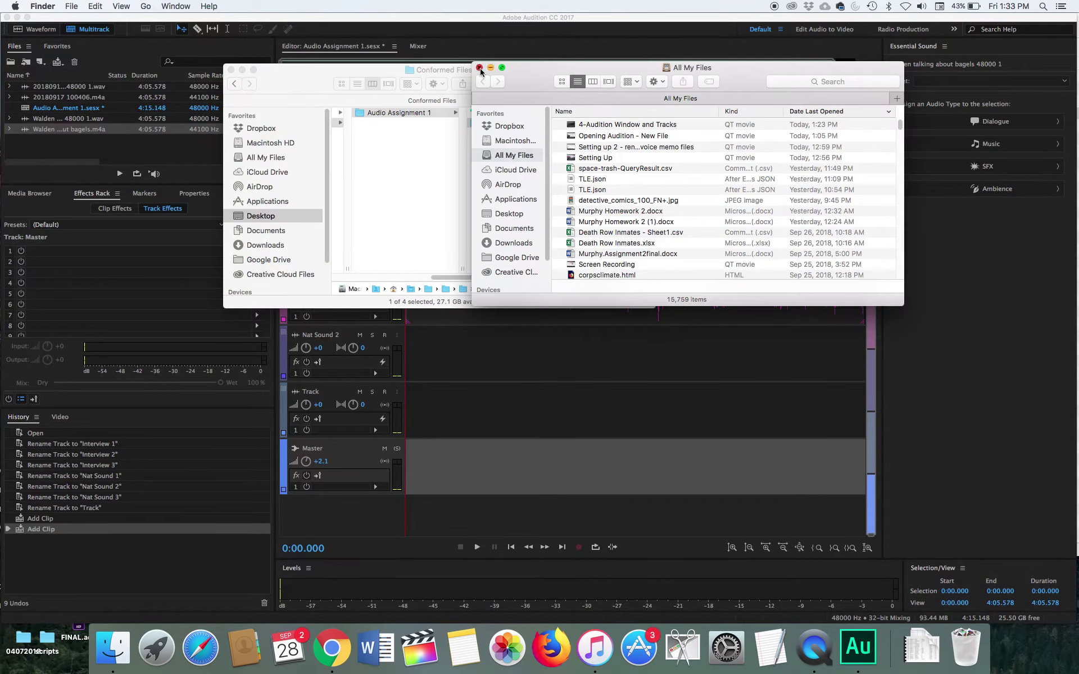
pyautogui.click(479, 68)
pyautogui.moveTo(480, 71); pyautogui.dragTo(669, 45)
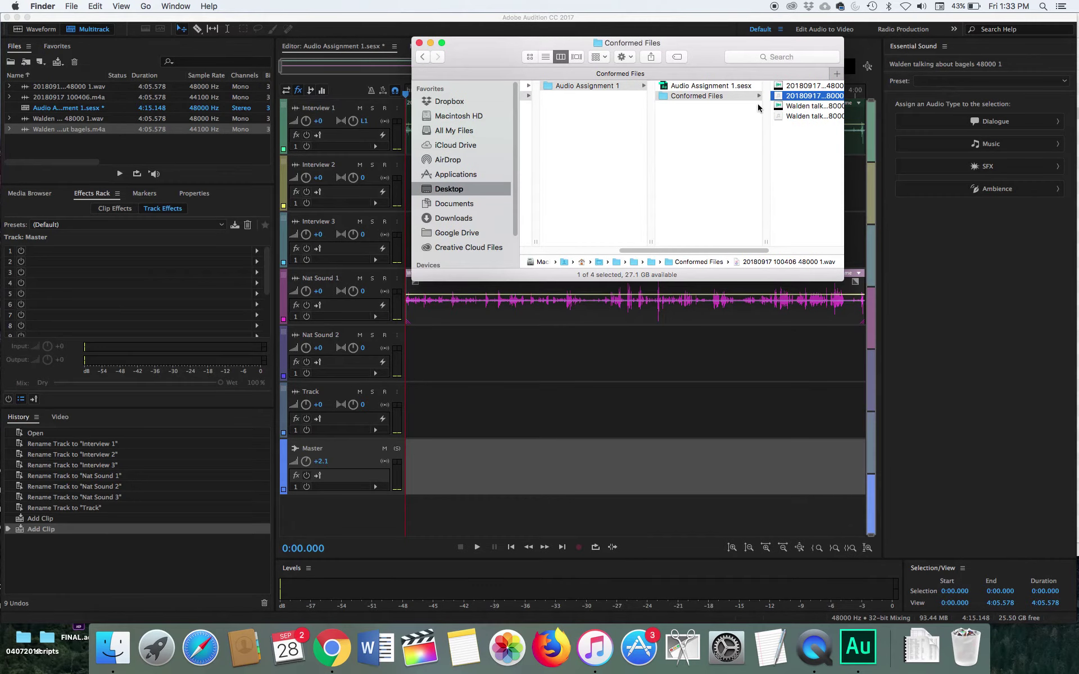
# - Place outside noise 1.m4a from the Media/Nat Sound folder on the Nat Sound 2 track at about 0:40, accepting a conformed copy
pyautogui.moveTo(736, 251); pyautogui.dragTo(665, 234)
pyautogui.click(628, 86)
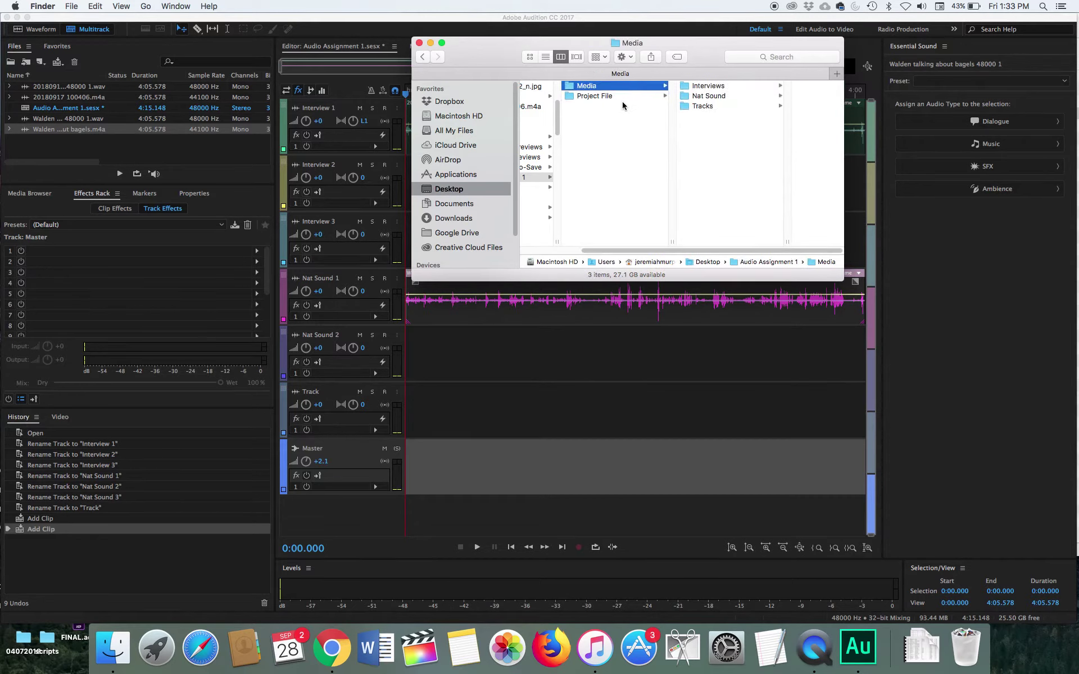
pyautogui.click(722, 96)
pyautogui.click(785, 86)
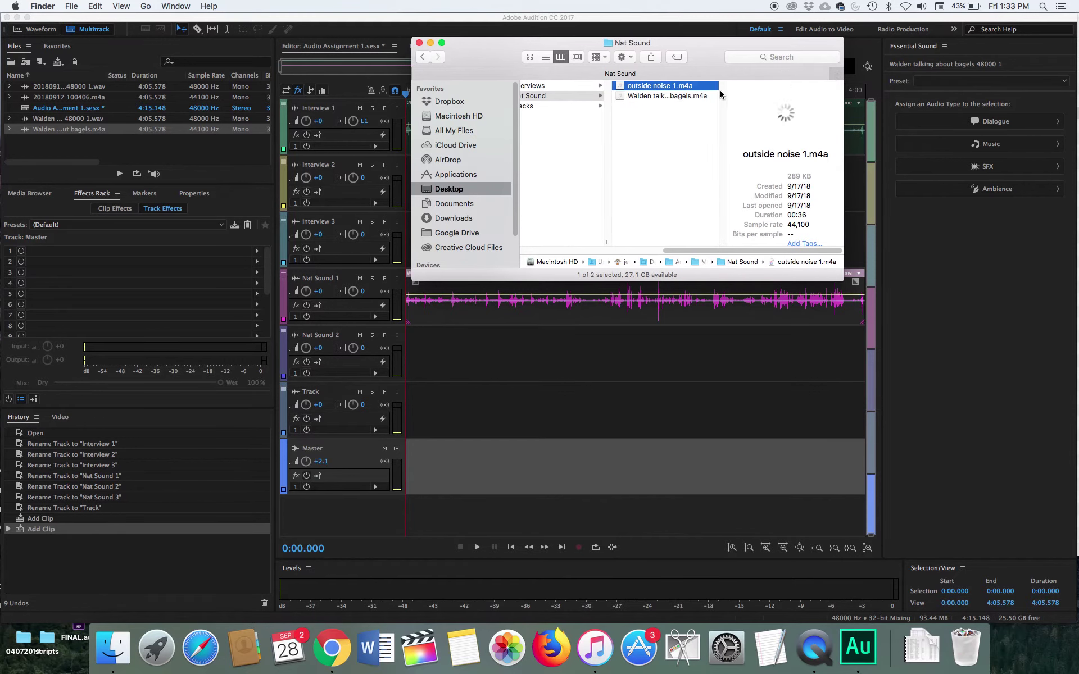
pyautogui.moveTo(678, 87); pyautogui.dragTo(501, 357)
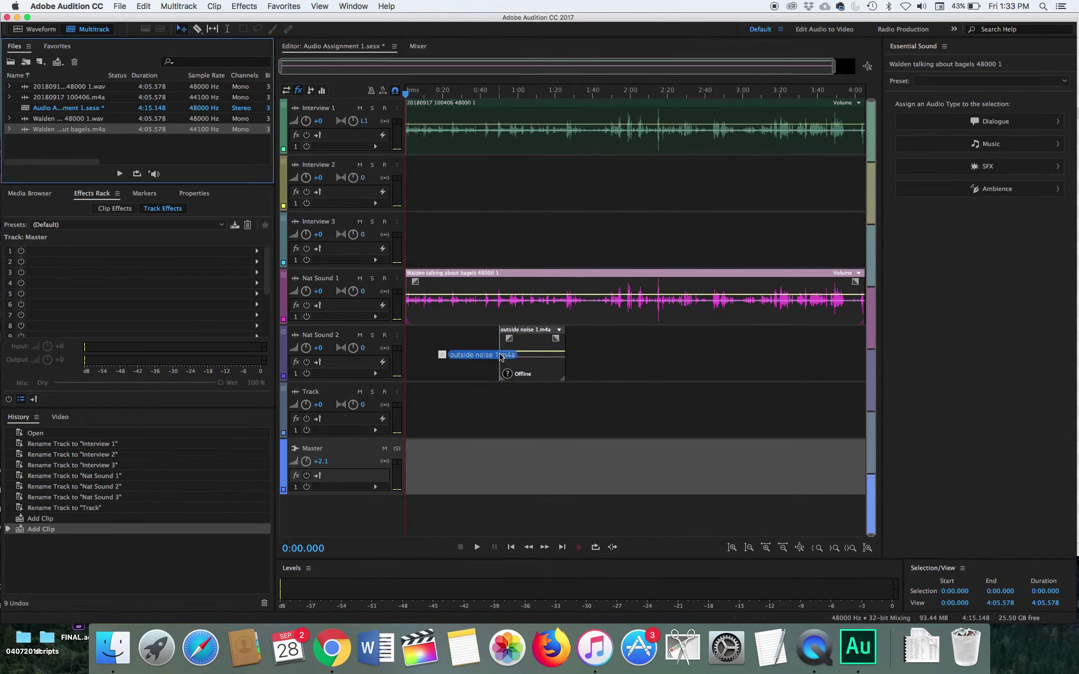
pyautogui.click(660, 351)
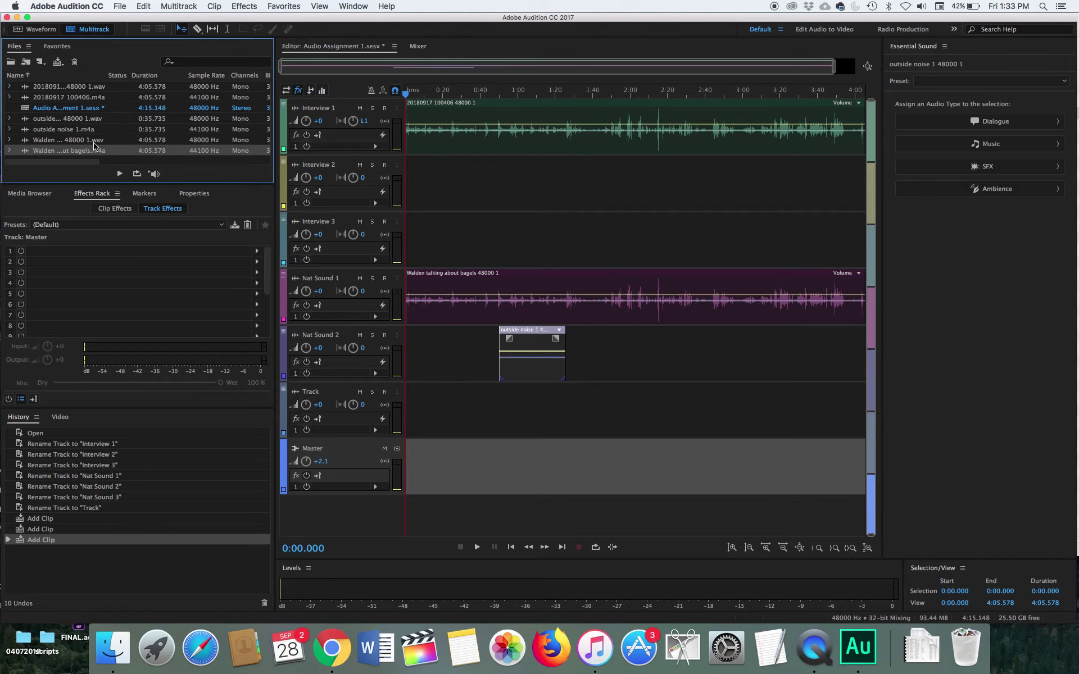
pyautogui.rightClick(96, 91)
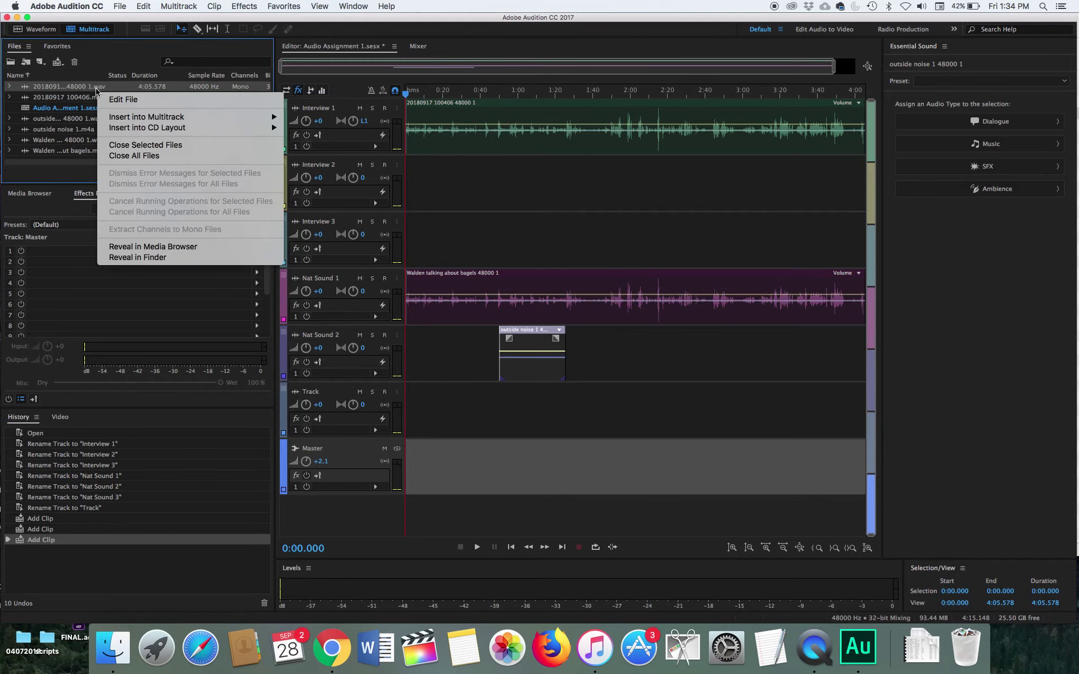
pyautogui.click(161, 259)
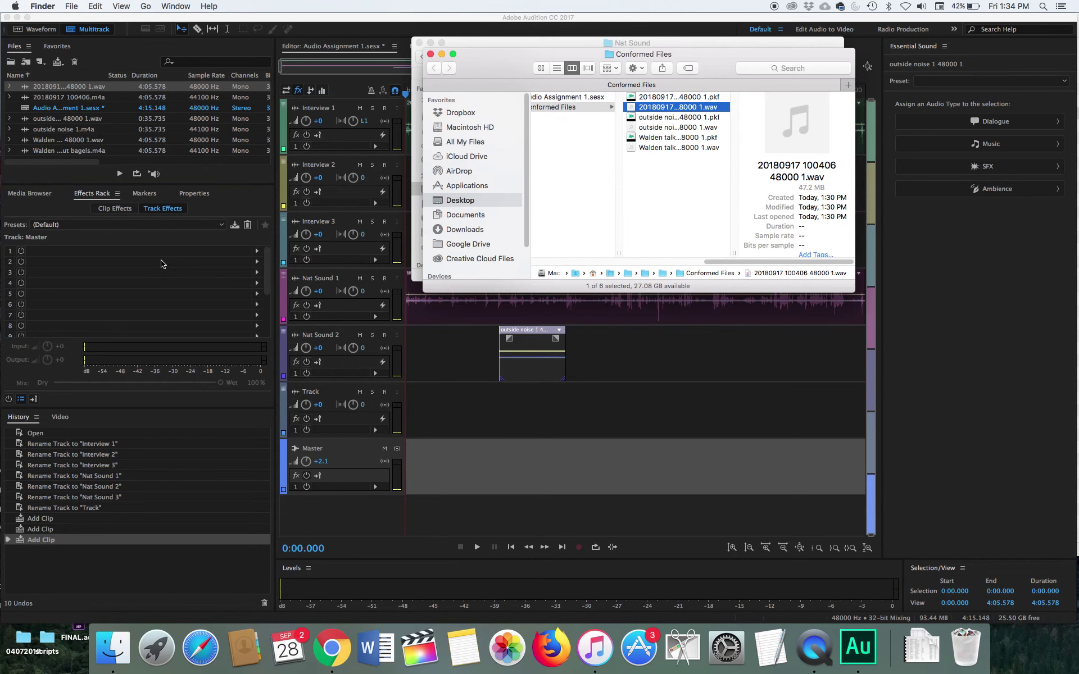
pyautogui.click(431, 55)
pyautogui.click(419, 43)
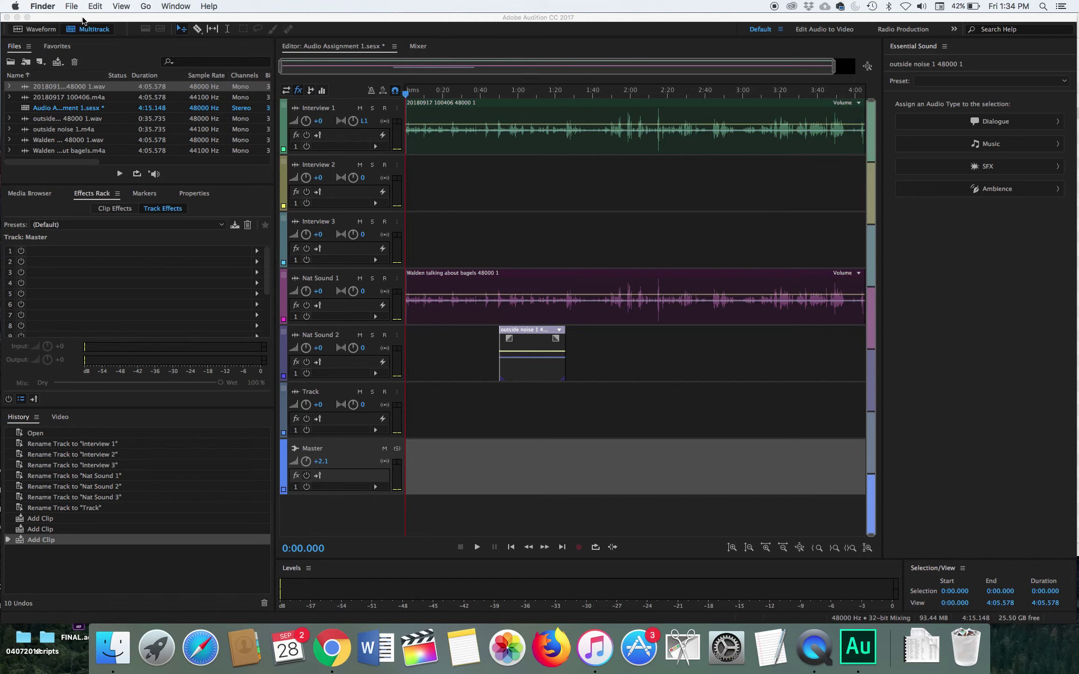
pyautogui.click(103, 25)
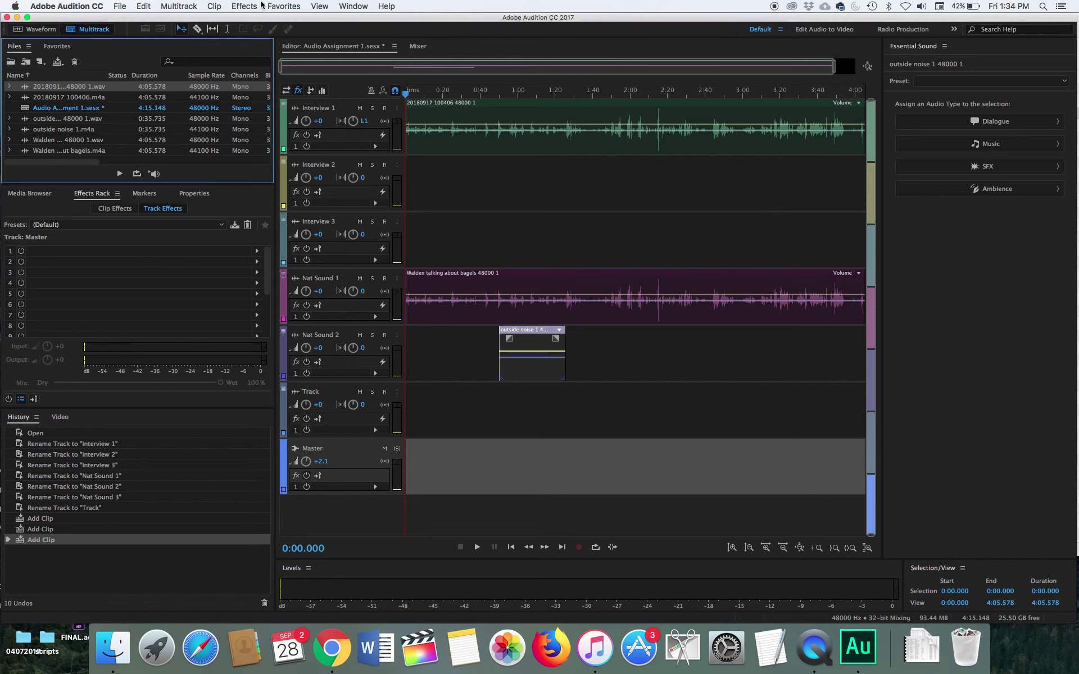